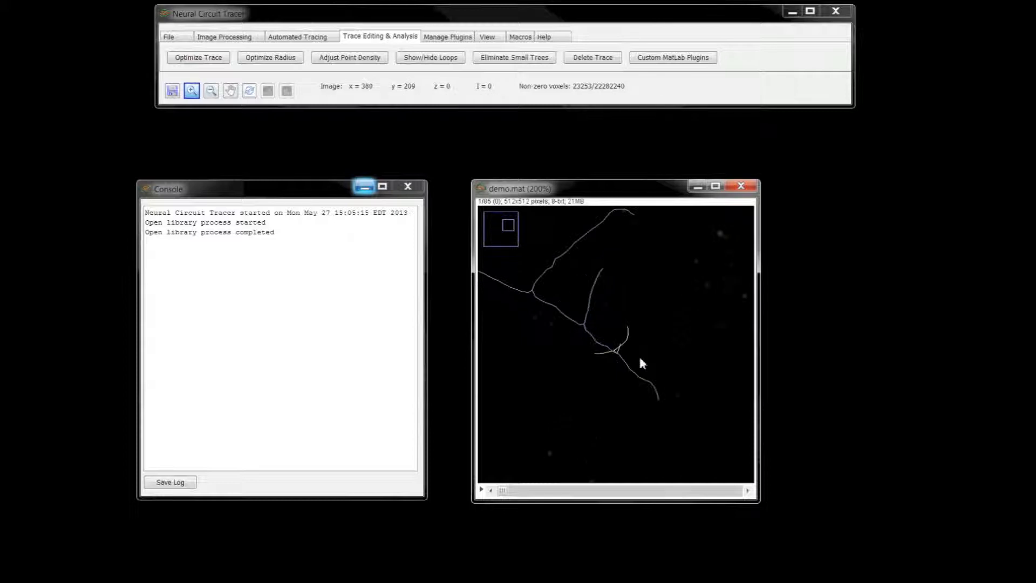
# - Delete the short trace segment that links the western branch to the crossing with the main trace
pyautogui.click(620, 350)
pyautogui.click(626, 354)
pyautogui.click(626, 354)
pyautogui.click(601, 331)
pyautogui.click(601, 331)
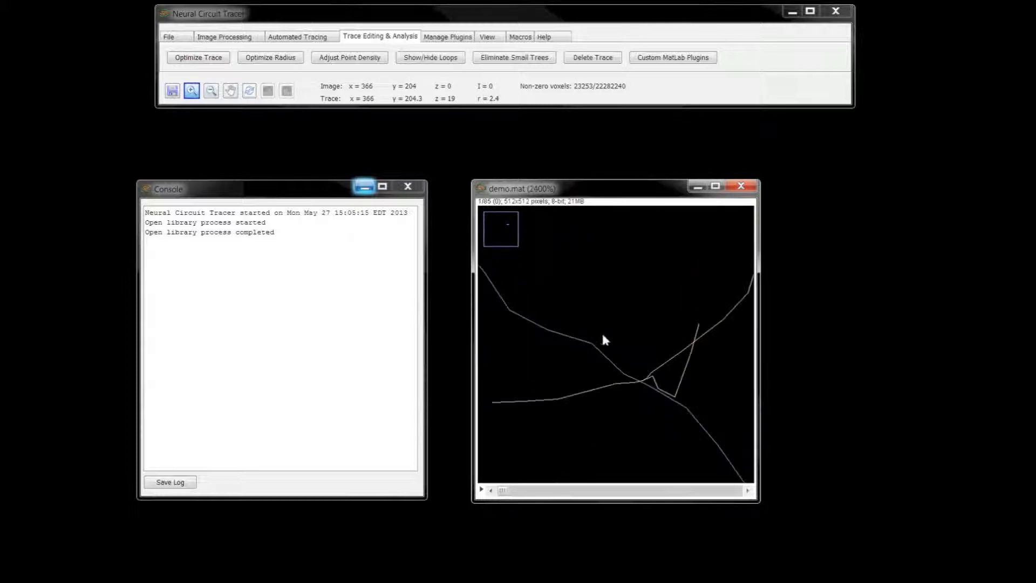
pyautogui.click(643, 380)
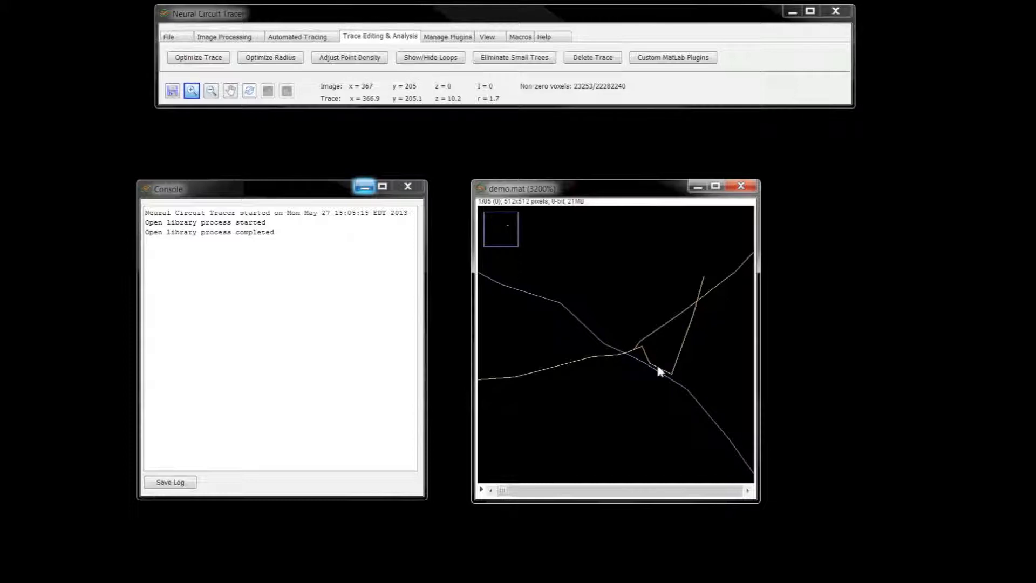
pyautogui.rightClick(676, 366)
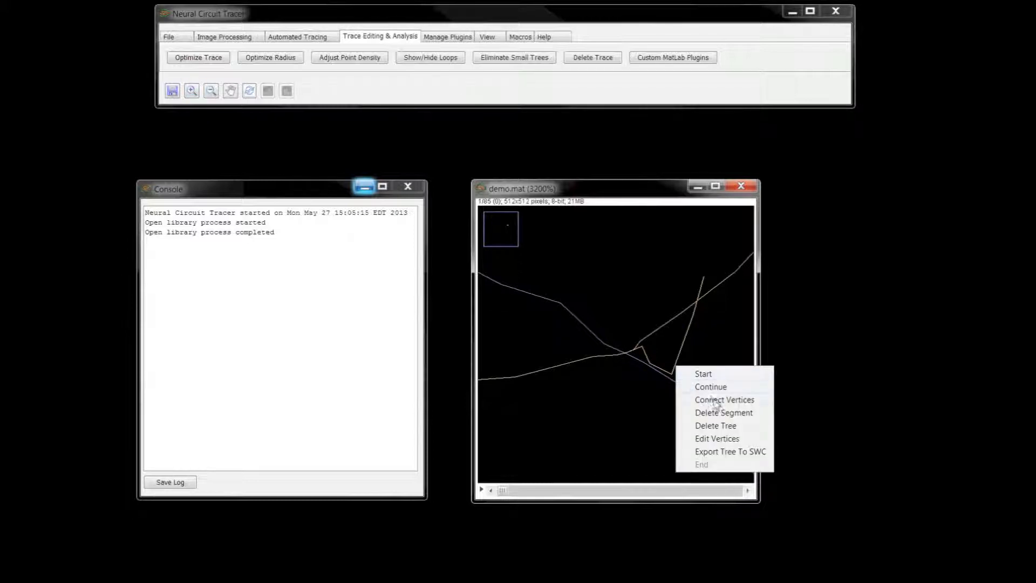
pyautogui.click(724, 412)
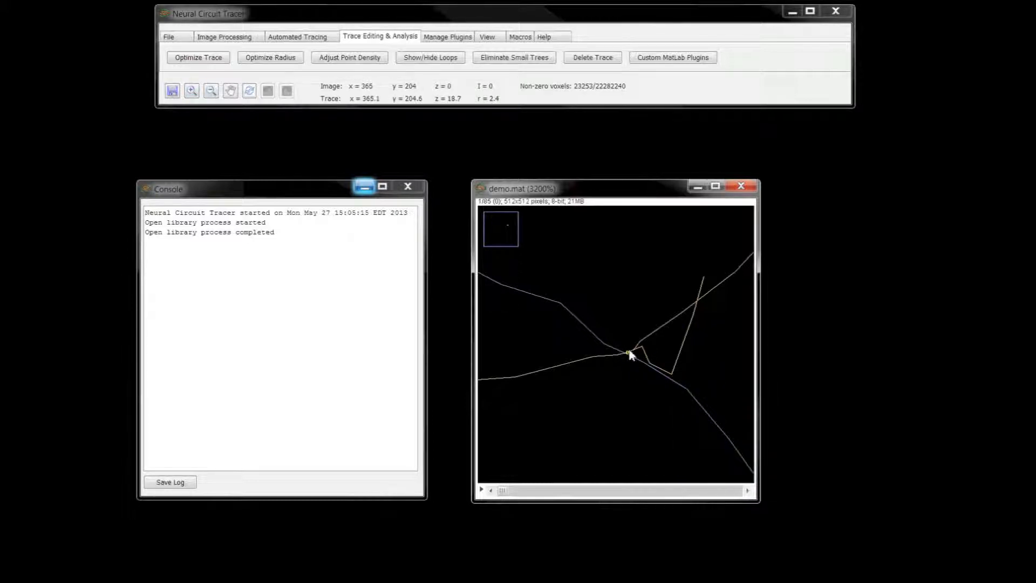
pyautogui.click(617, 355)
# - Connect the detached western branch's end vertex to the nearby main trace vertex, and edit the vertices at their junction
pyautogui.rightClick(706, 374)
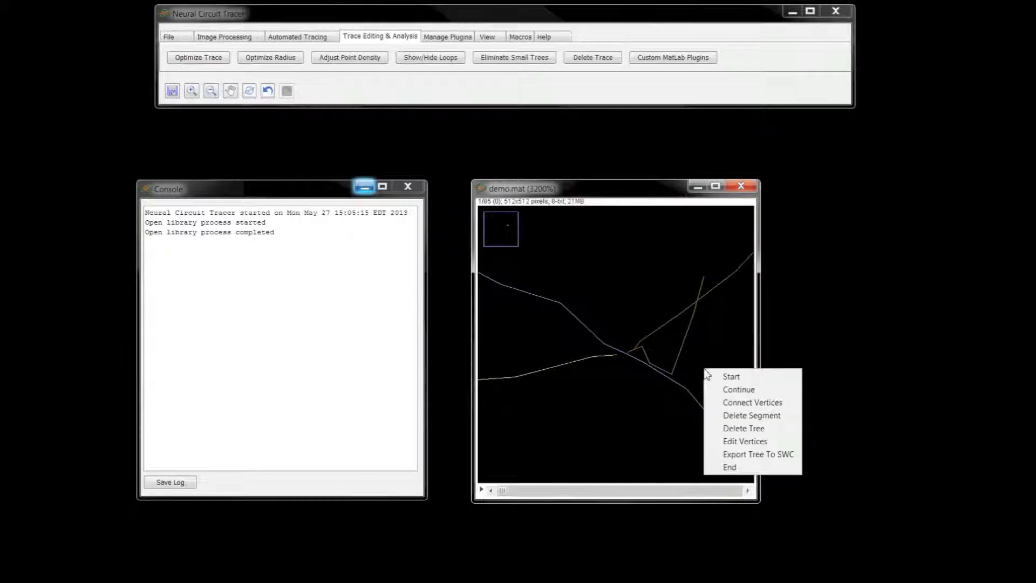
pyautogui.click(729, 404)
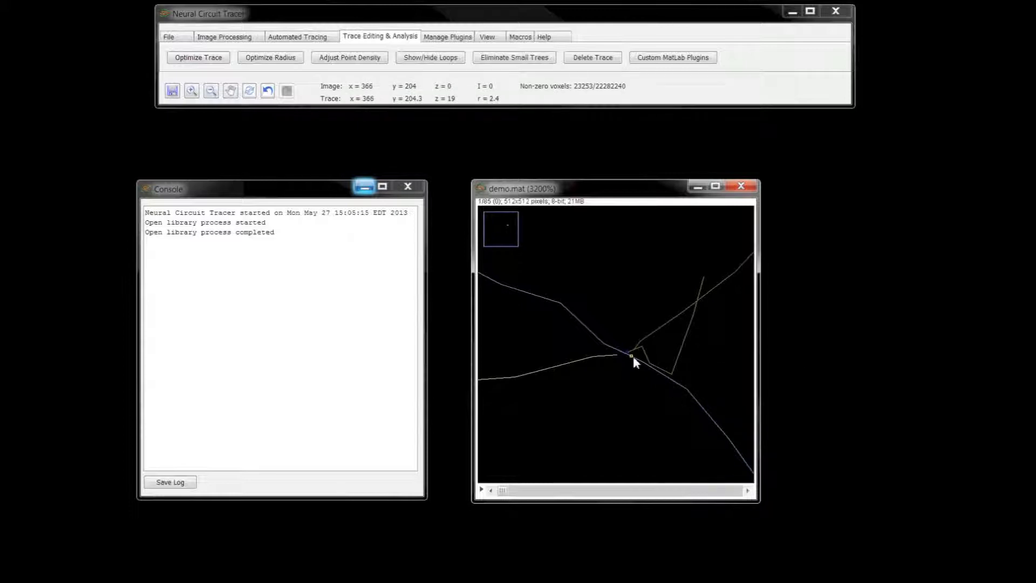
pyautogui.rightClick(643, 373)
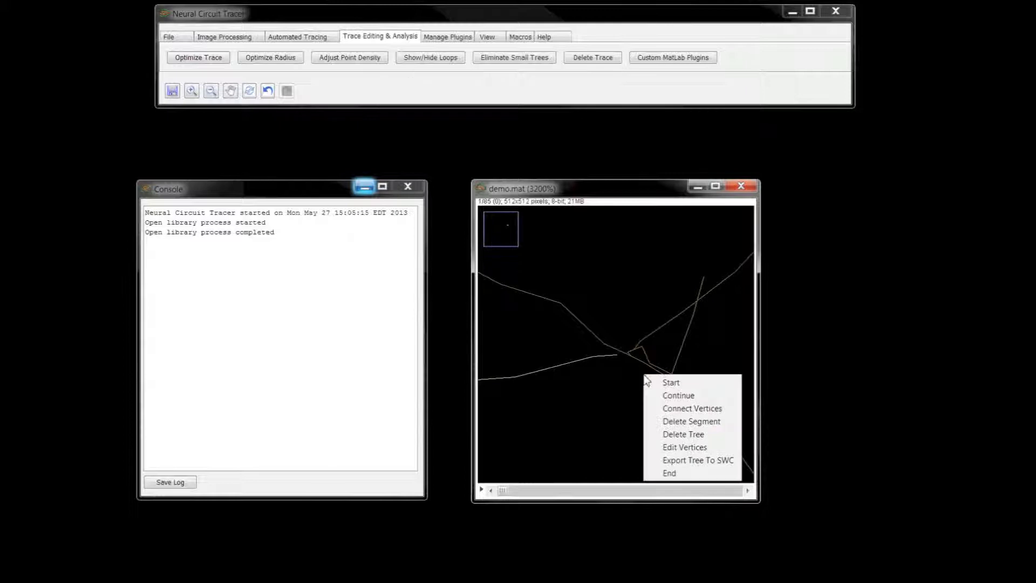
pyautogui.click(674, 411)
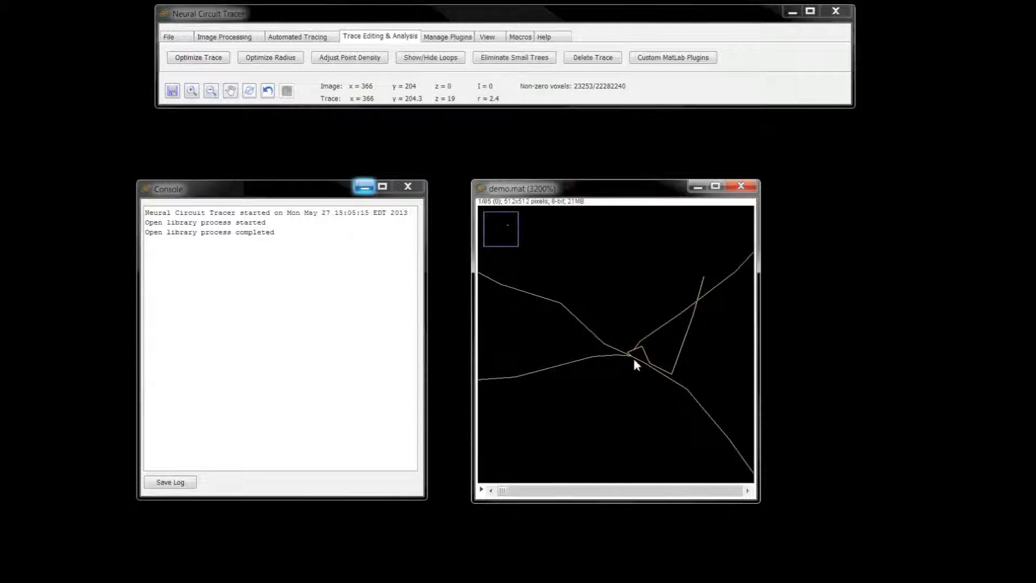
pyautogui.rightClick(726, 357)
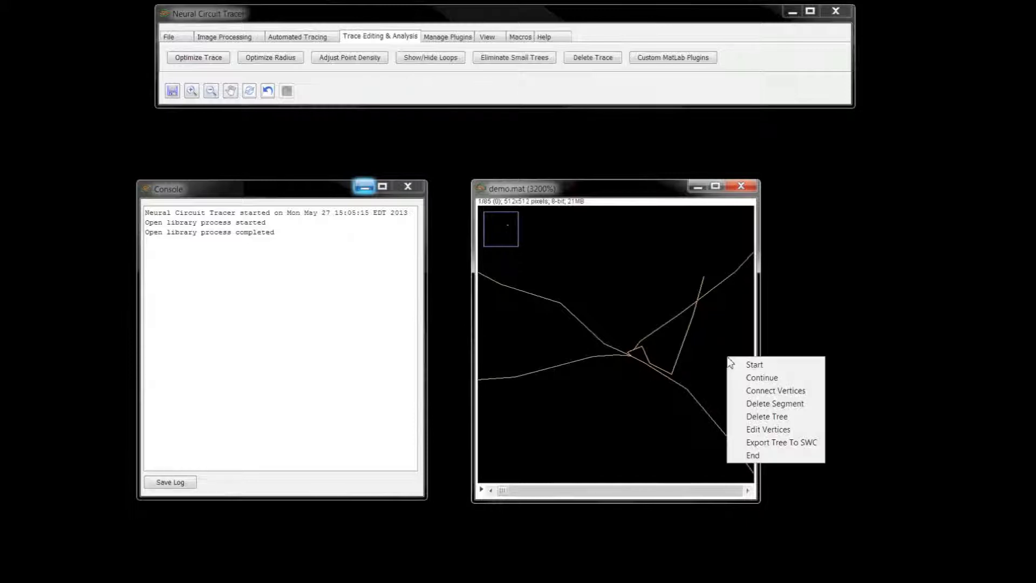
pyautogui.click(759, 430)
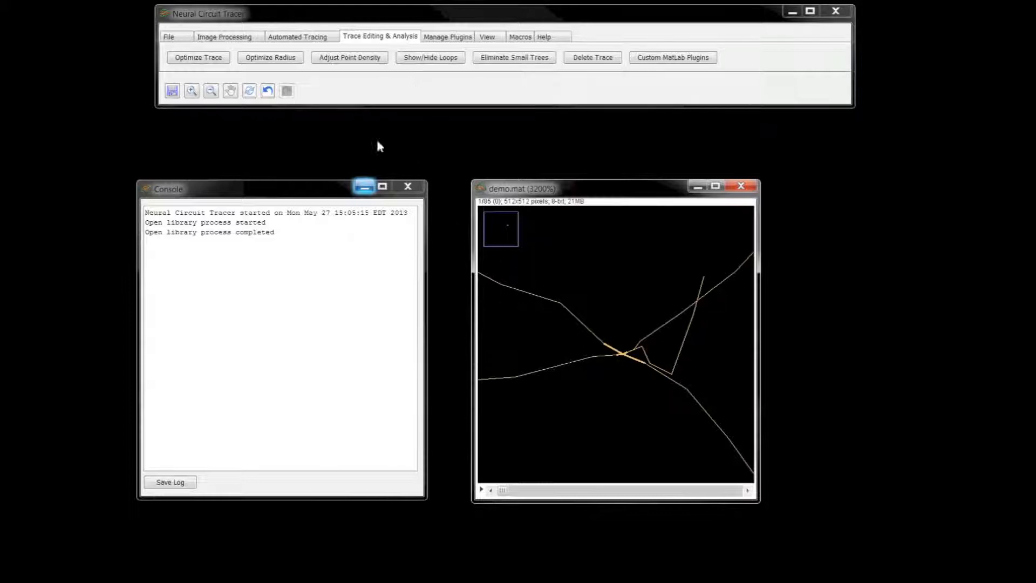
# - Undo the vertex edit, the vertex connection and the segment deletion
pyautogui.click(268, 91)
pyautogui.click(268, 91)
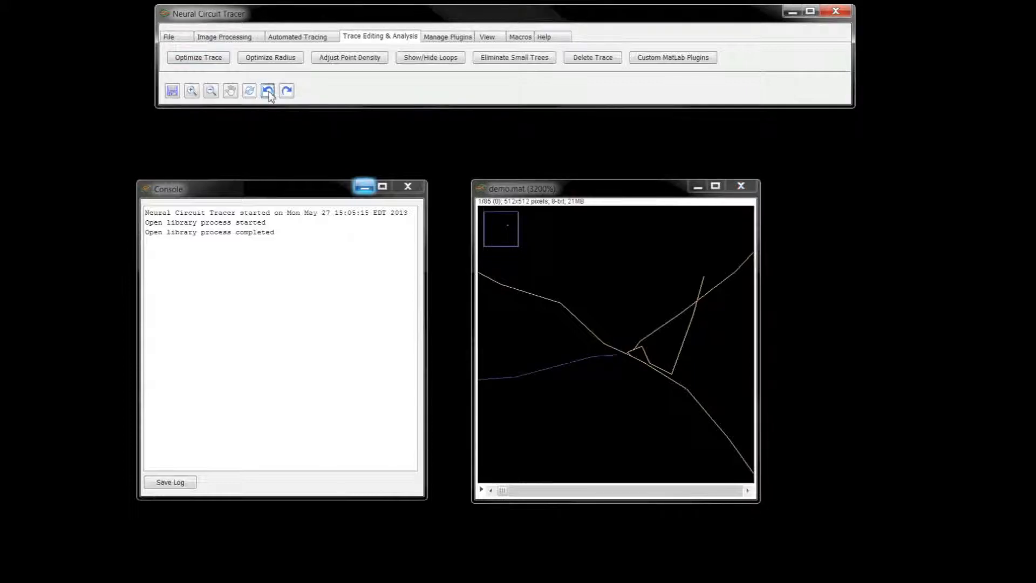
pyautogui.click(268, 90)
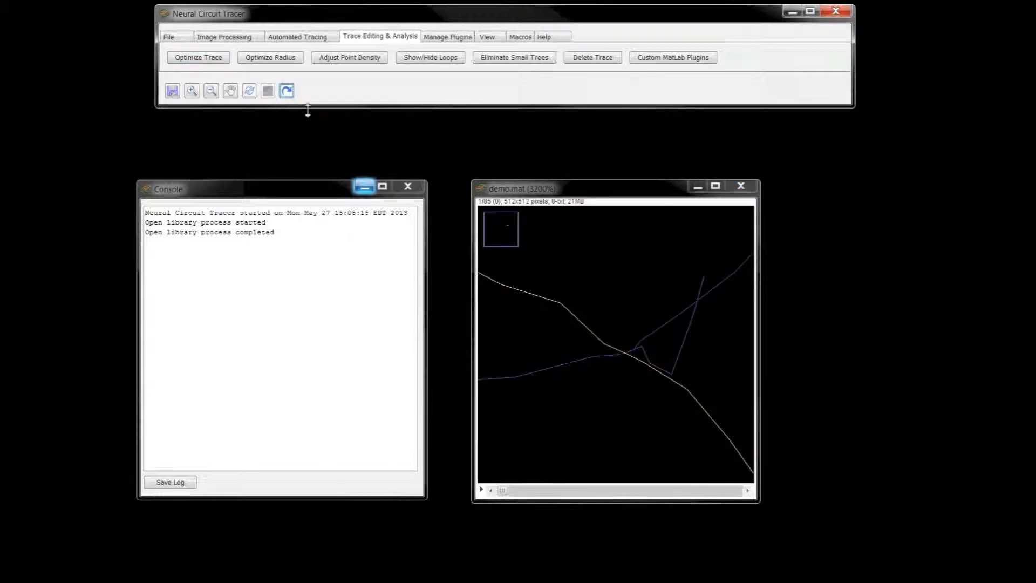
# - Delete the whole blue tree that crosses the main trace
pyautogui.rightClick(728, 354)
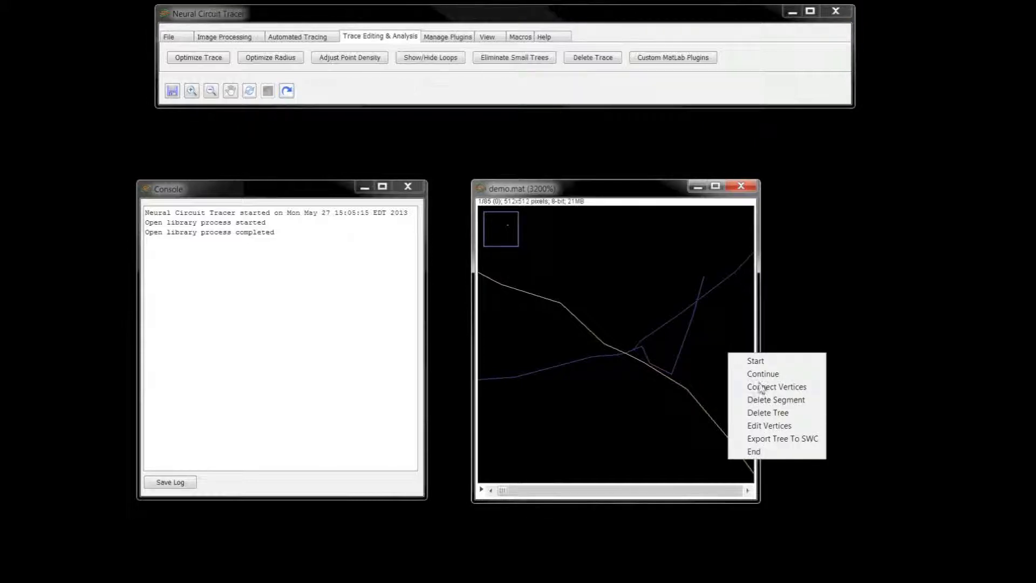
pyautogui.click(768, 404)
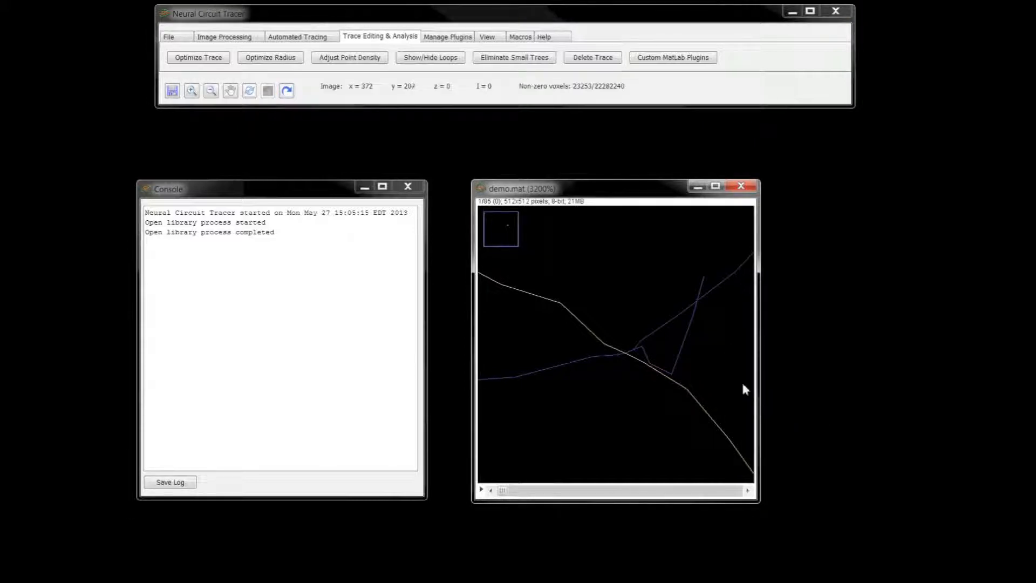
pyautogui.click(697, 301)
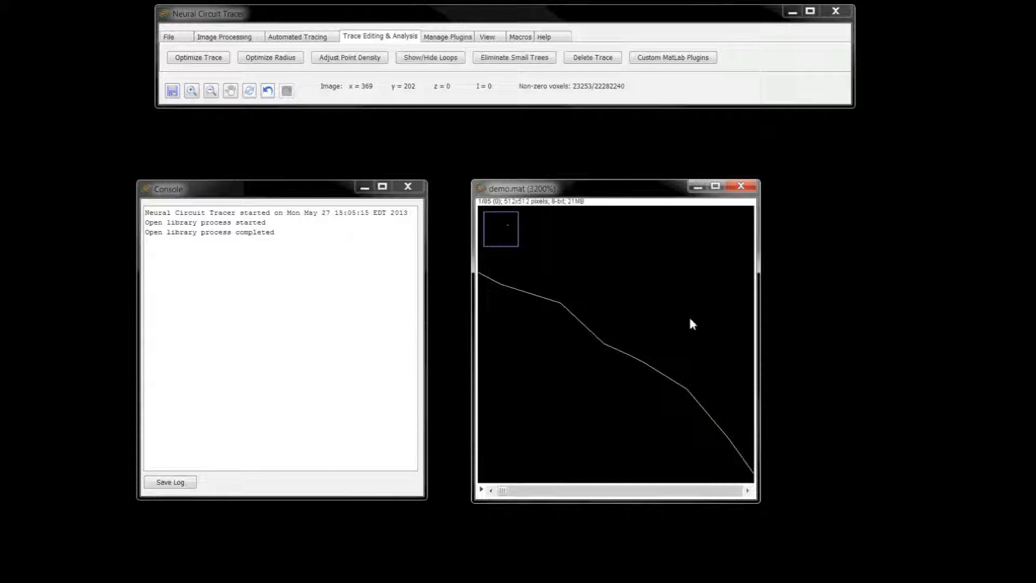
# - Manually trace a new branch from near the main trace up along the bright structure, following it through the image slices, and end the trace
pyautogui.rightClick(683, 334)
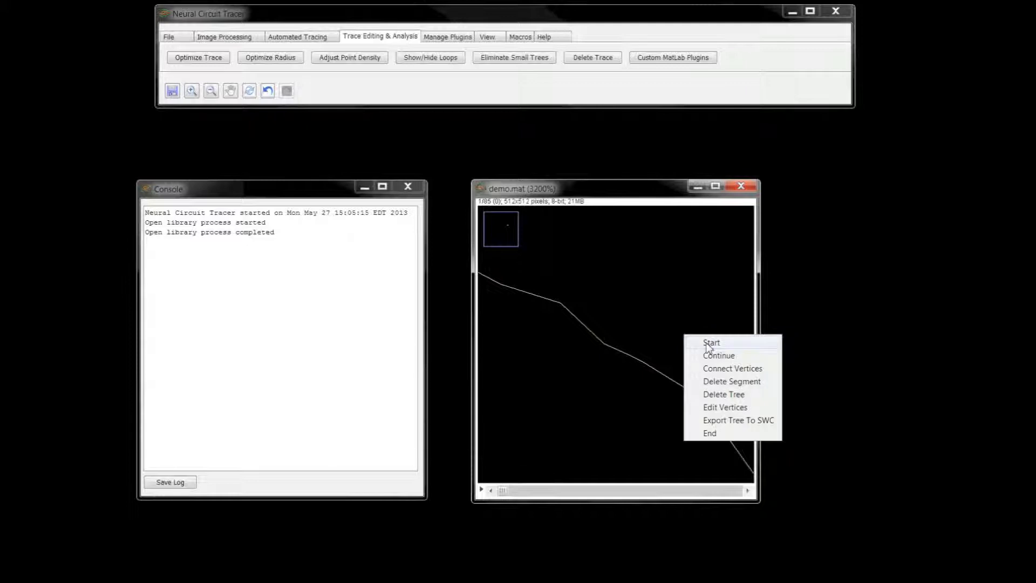
pyautogui.click(710, 343)
pyautogui.scroll(-6, 651, 345)
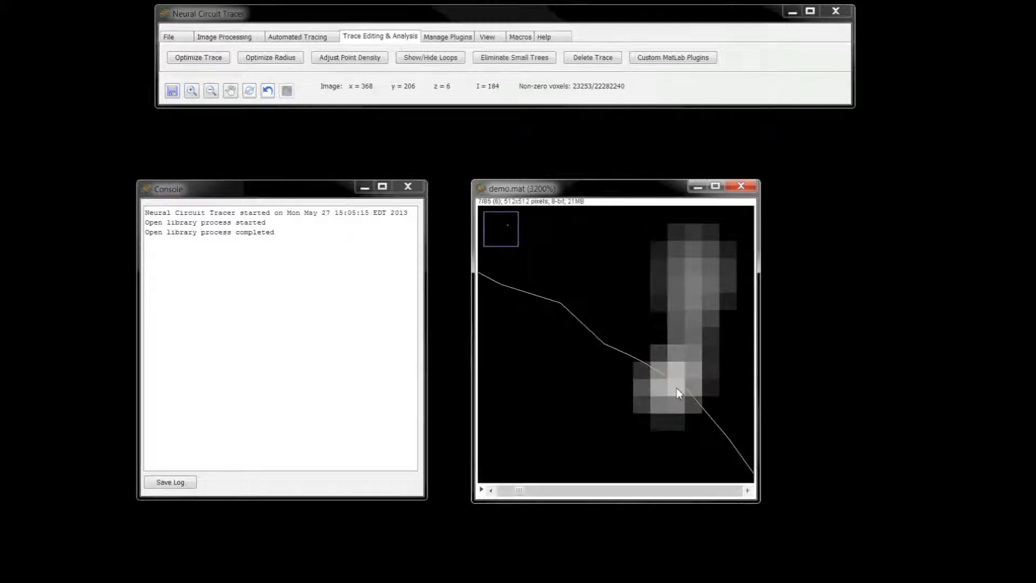
pyautogui.click(685, 368)
pyautogui.scroll(1, 696, 349)
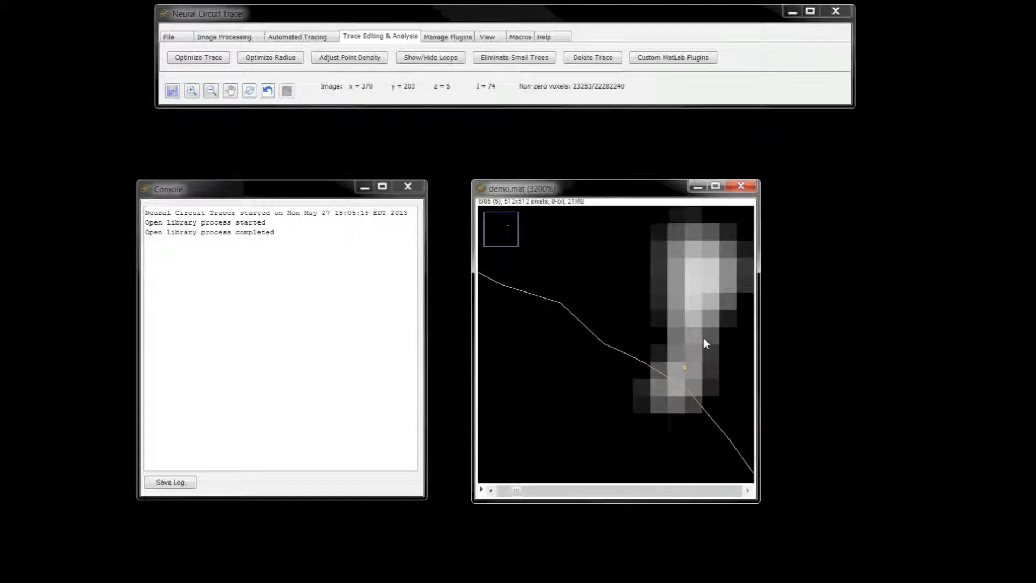
pyautogui.click(694, 277)
pyautogui.scroll(1, 695, 280)
pyautogui.click(715, 274)
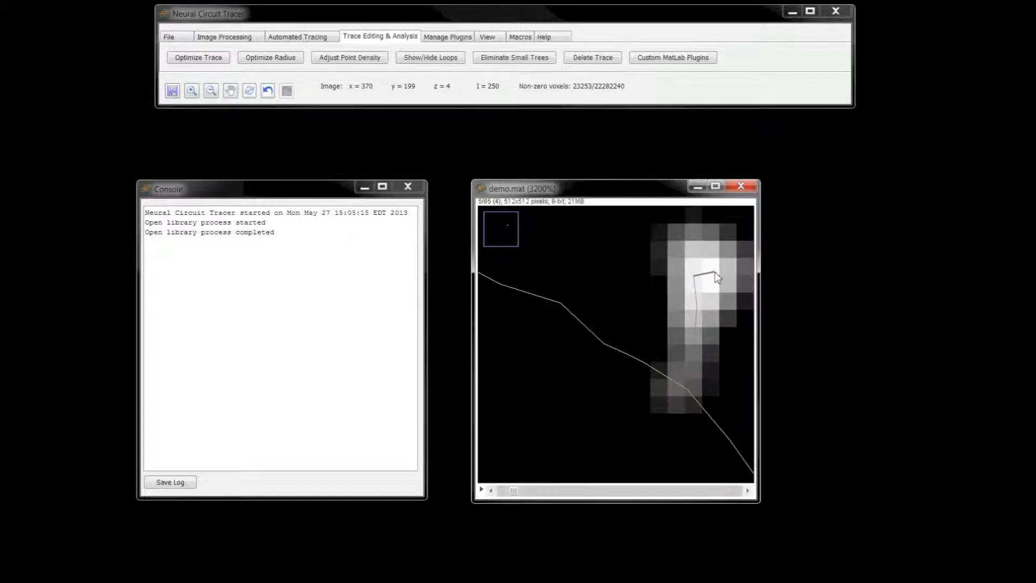
pyautogui.rightClick(731, 308)
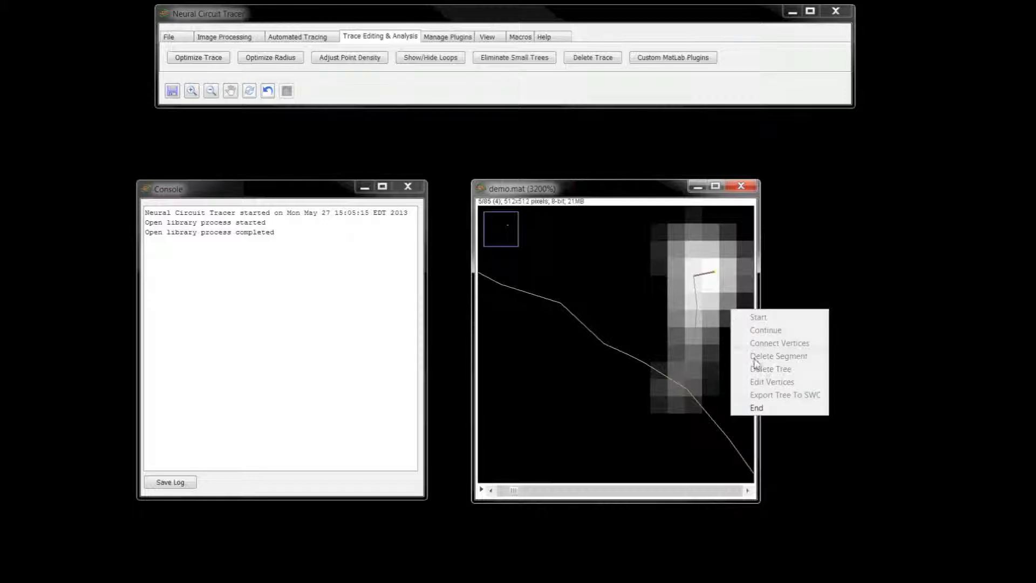
pyautogui.click(757, 407)
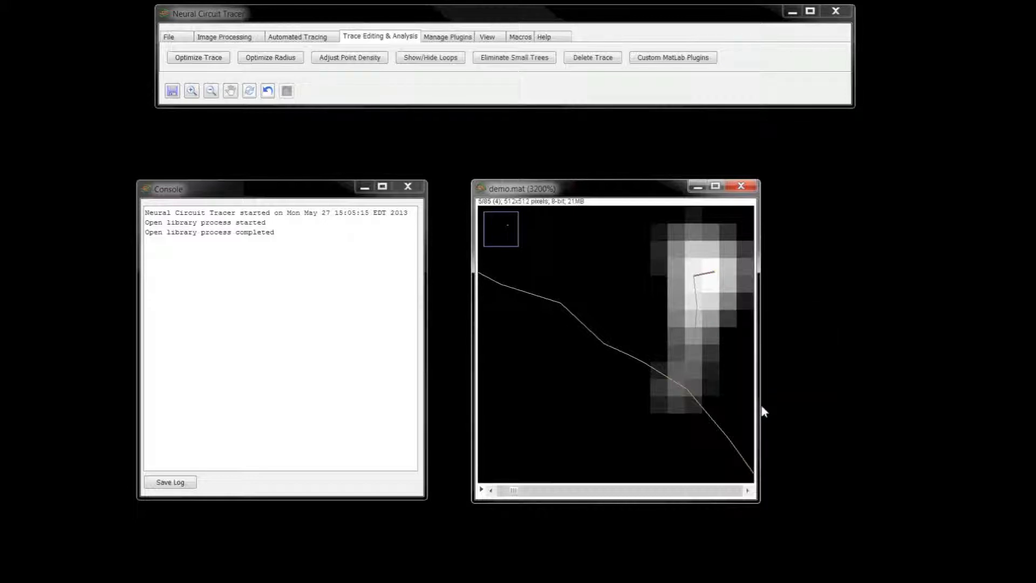
# - Export the newly traced tree to SWC on the Desktop, overwriting the existing tree1.swc
pyautogui.rightClick(713, 381)
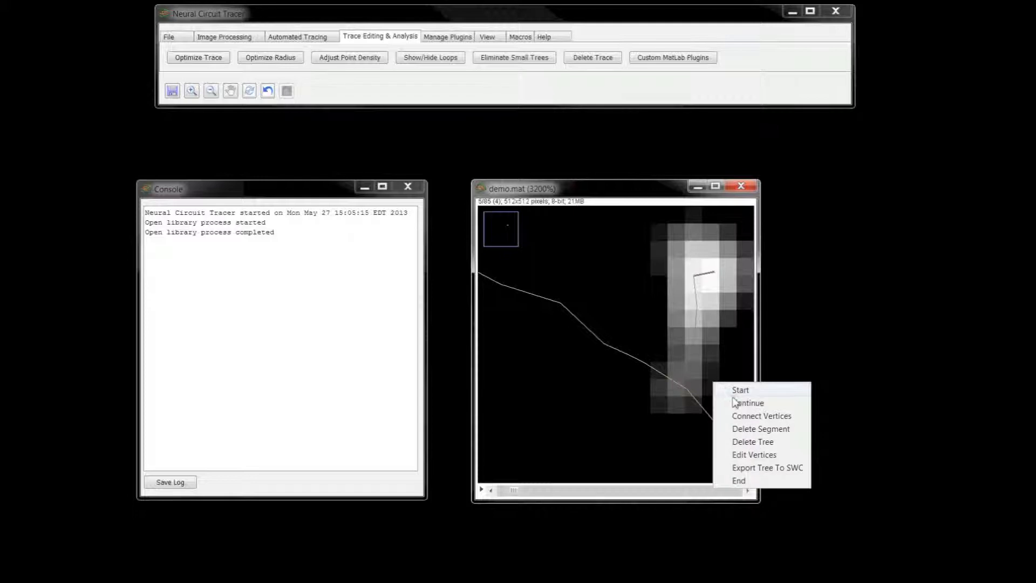
pyautogui.click(771, 455)
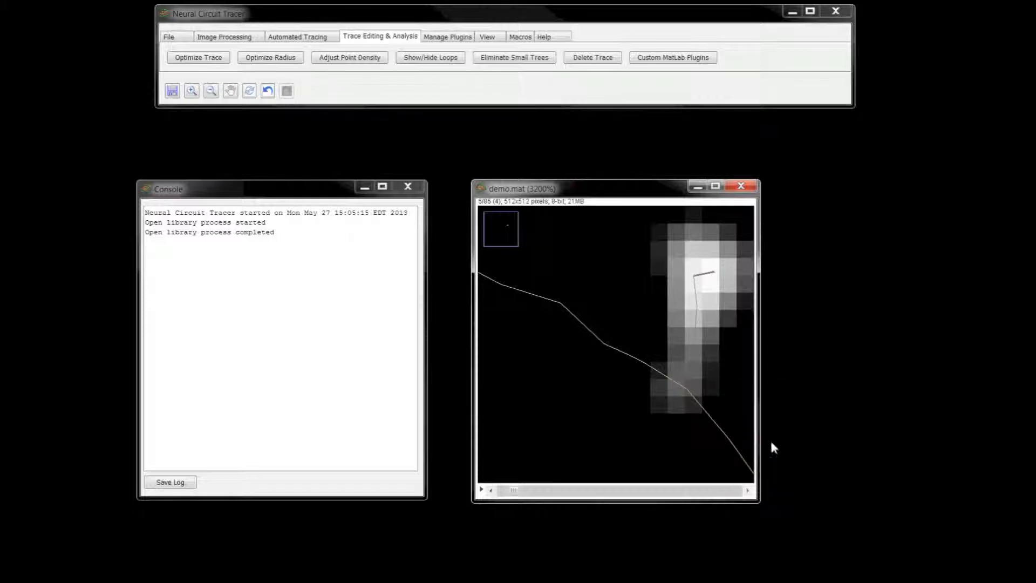
pyautogui.hotkey('ctrl', 's')
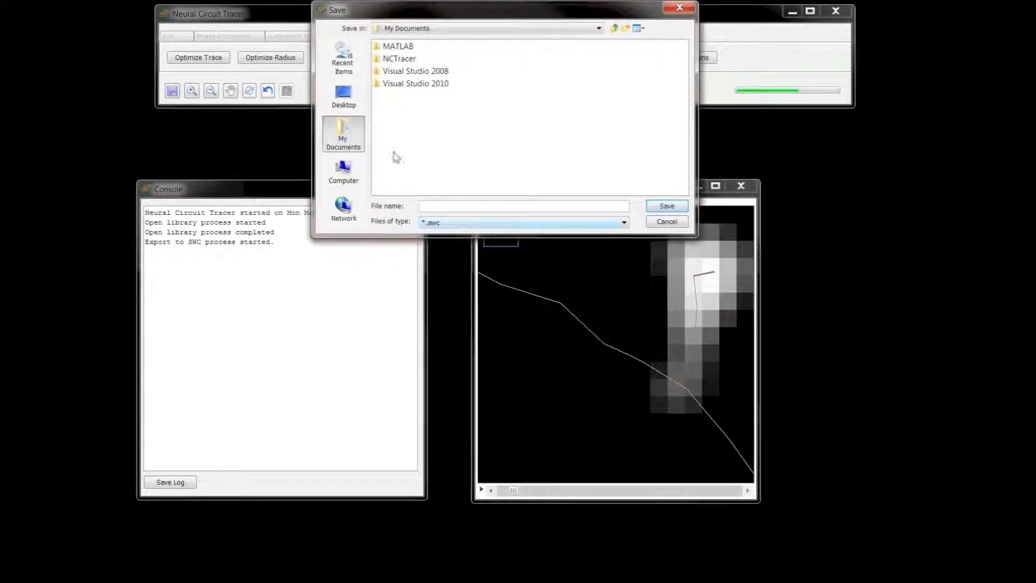
pyautogui.click(339, 97)
pyautogui.click(399, 96)
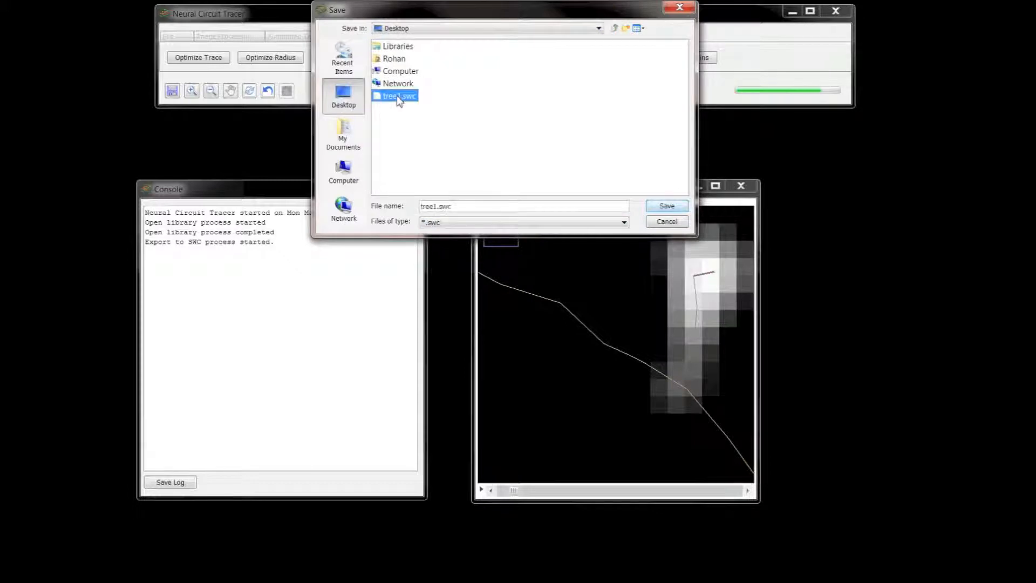
pyautogui.click(667, 208)
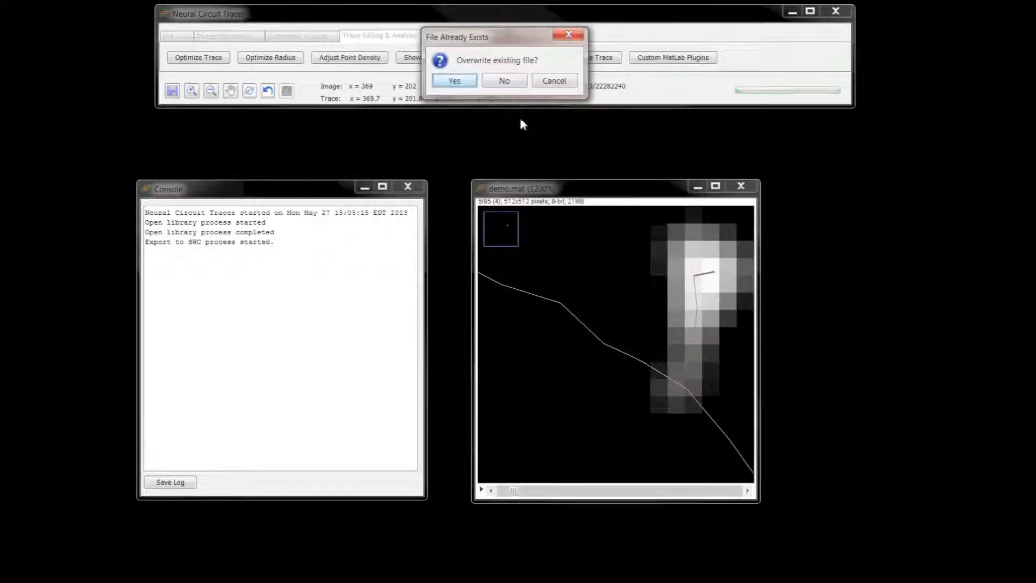
pyautogui.click(453, 81)
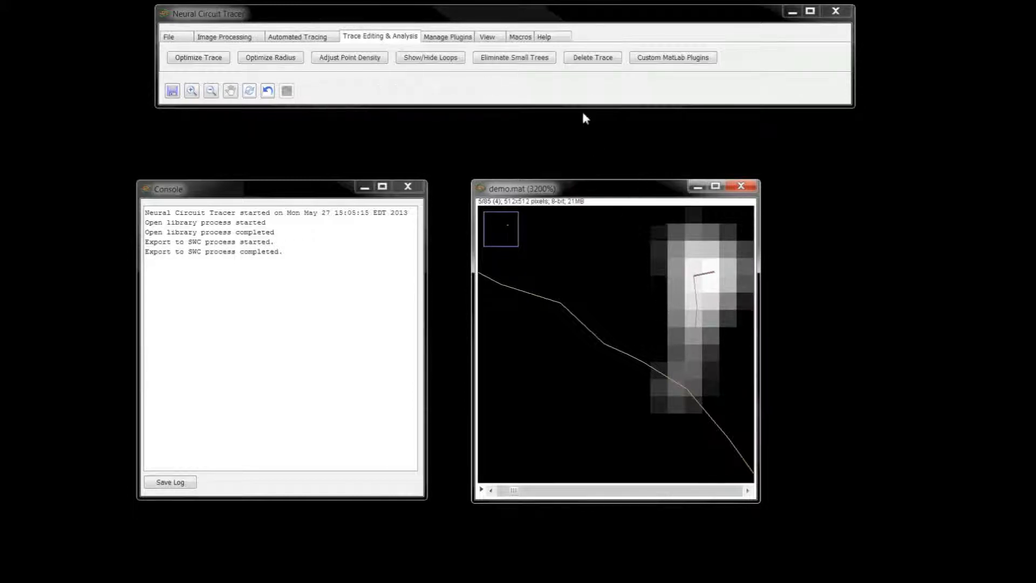
# - Optimize the trace with branch and terminal points included, point density 0.25, 50 maximum iterations, both stiffness values 0.1 and step size 1.0
pyautogui.click(194, 59)
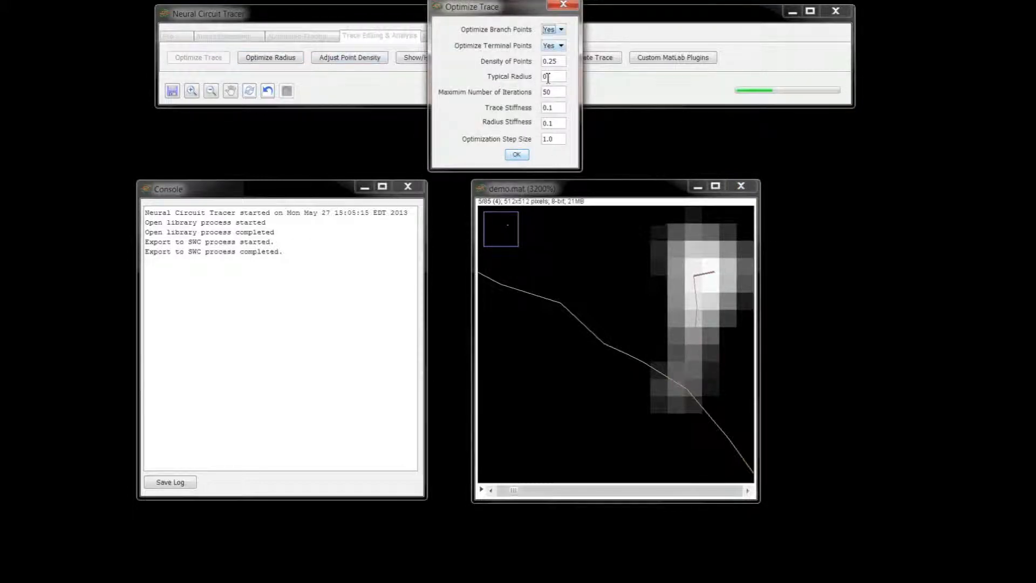
pyautogui.click(516, 156)
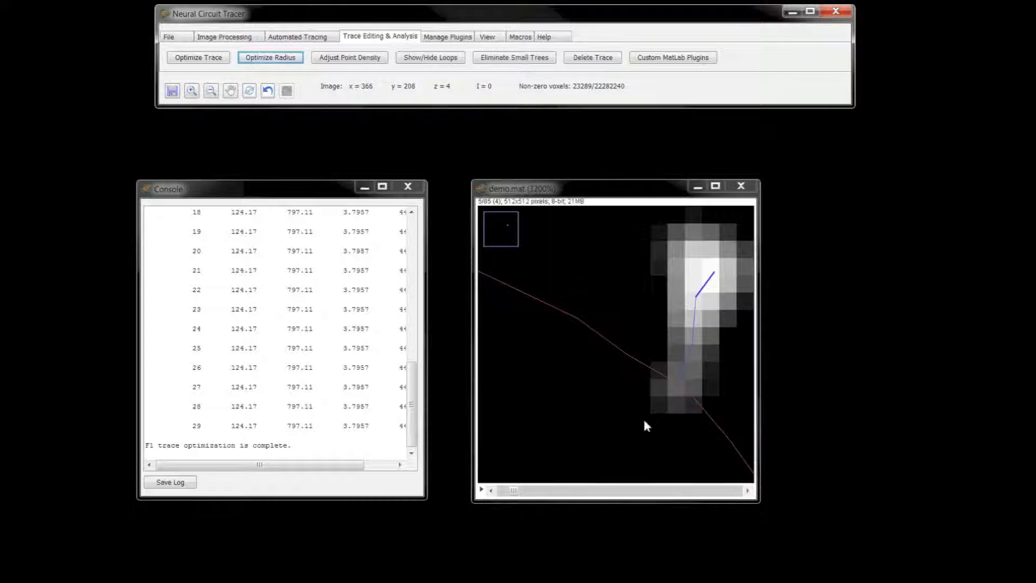
# - Review the Optimize Radius and Adjust Point Density settings, closing each without applying it
pyautogui.click(290, 61)
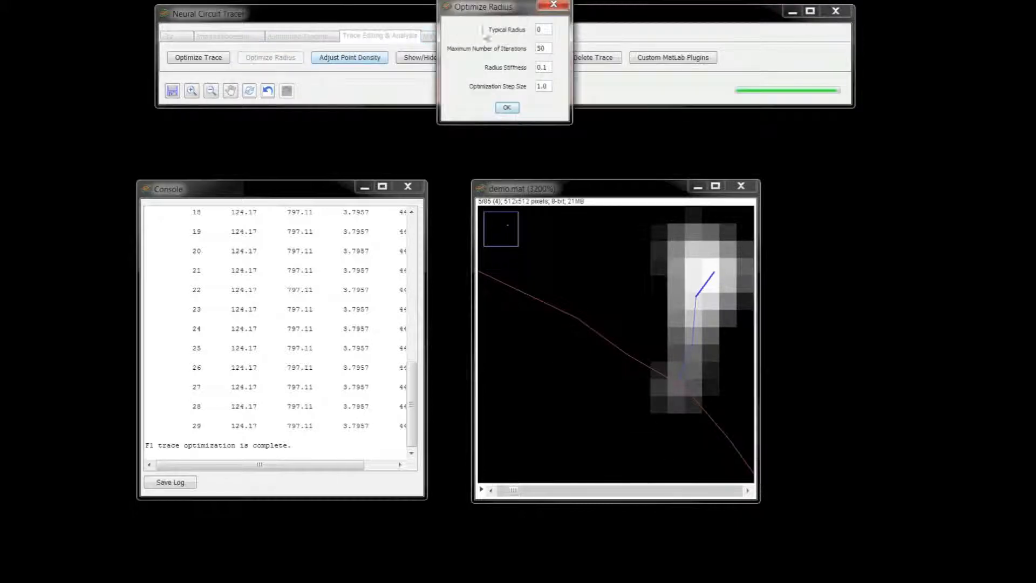
pyautogui.click(554, 6)
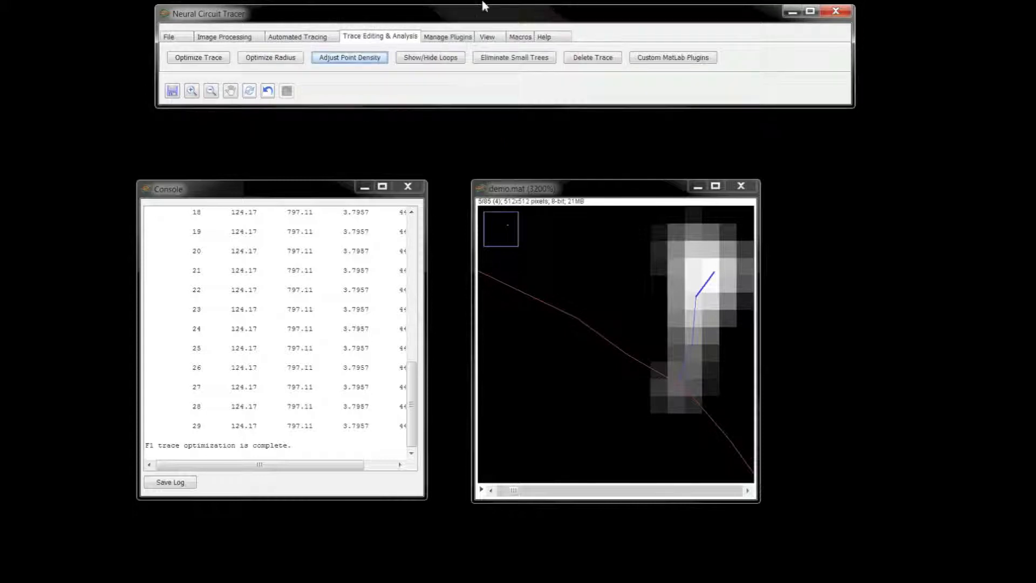
pyautogui.click(357, 58)
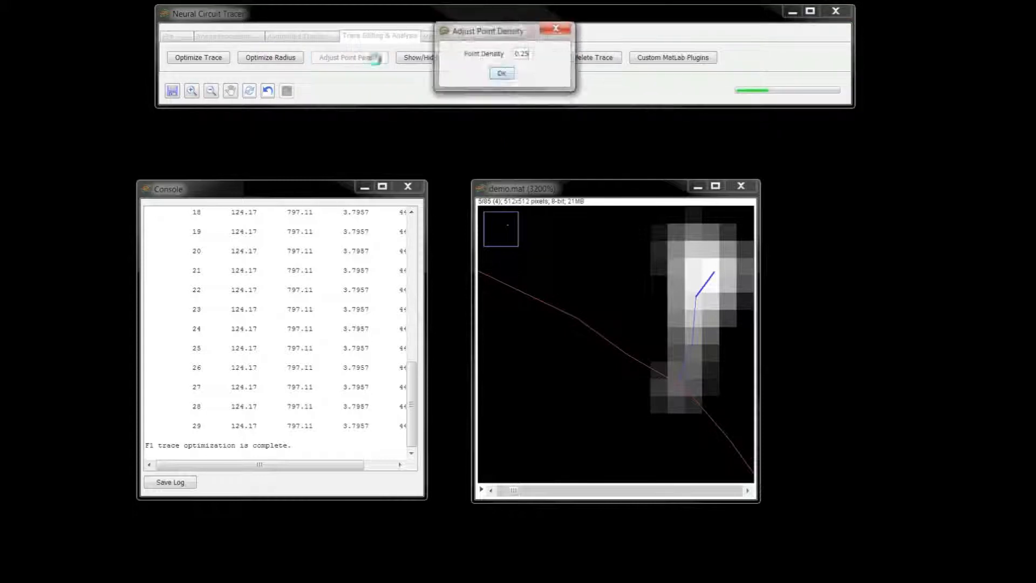
pyautogui.click(532, 54)
pyautogui.press('BackSpace')
pyautogui.write('5')
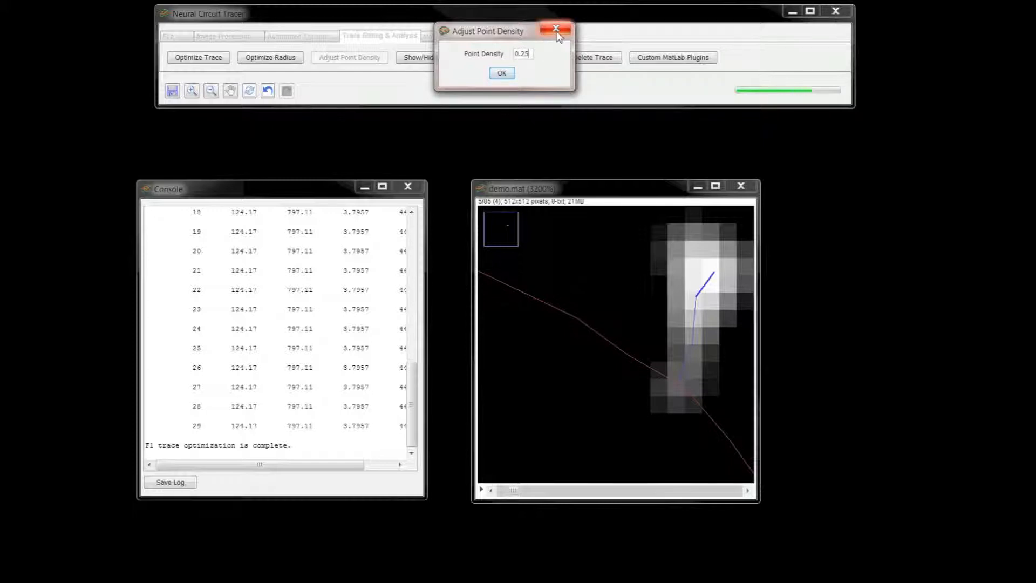
pyautogui.click(556, 31)
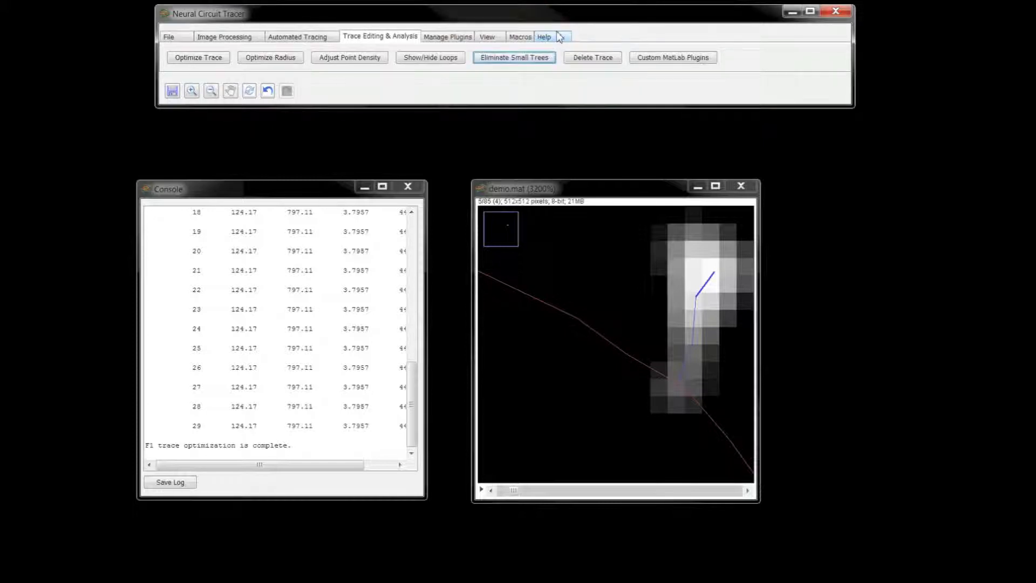
pyautogui.rightClick(587, 256)
pyautogui.click(615, 263)
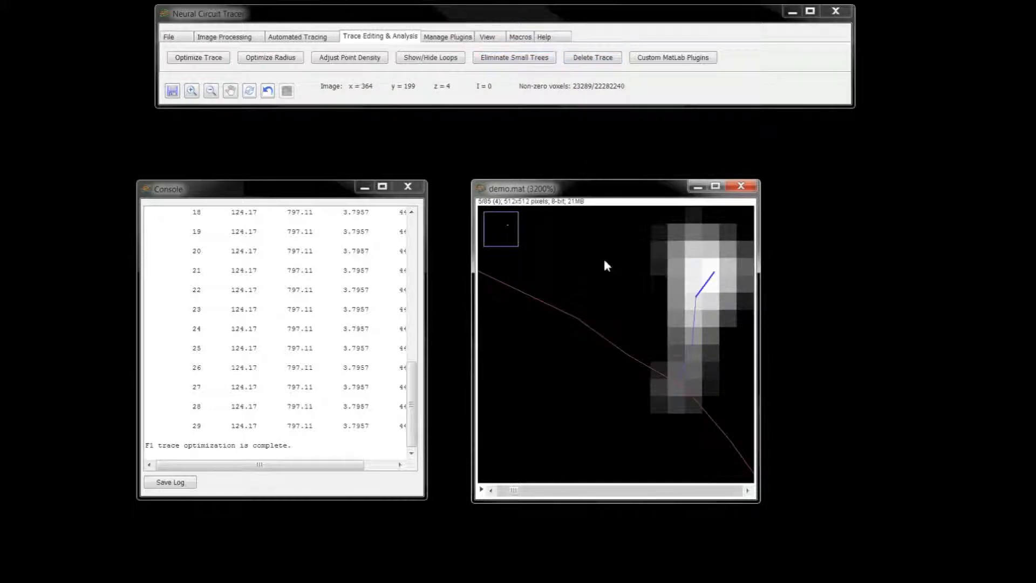
# - Trace a small V-shaped branch in the empty area between the main trace and the overview box, and end the trace
pyautogui.click(591, 265)
pyautogui.click(594, 244)
pyautogui.rightClick(594, 244)
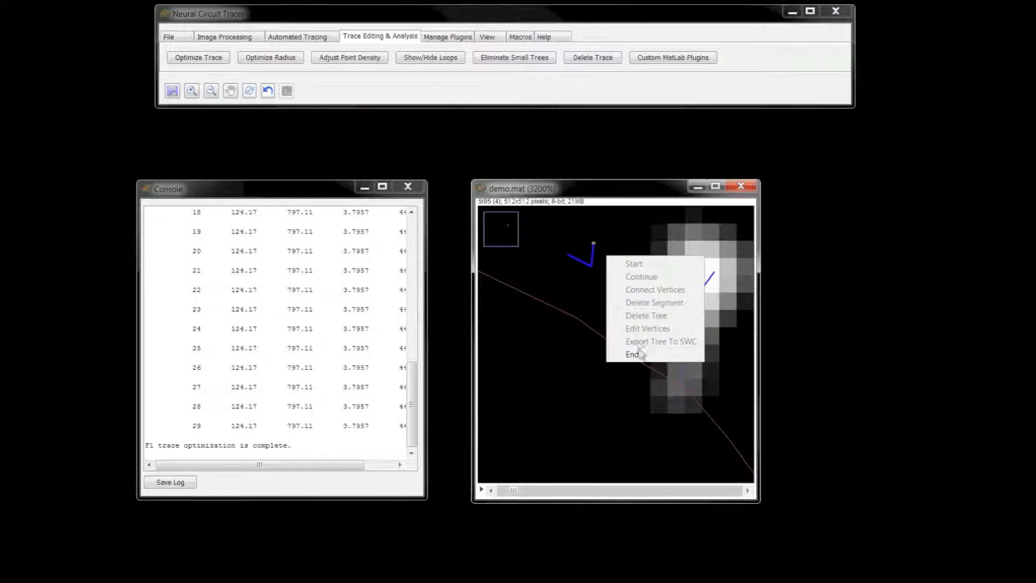
pyautogui.click(635, 350)
# - Connect the two end vertices of the small V-shaped trace into a loop and show the loops in the trace
pyautogui.rightClick(622, 274)
pyautogui.click(647, 310)
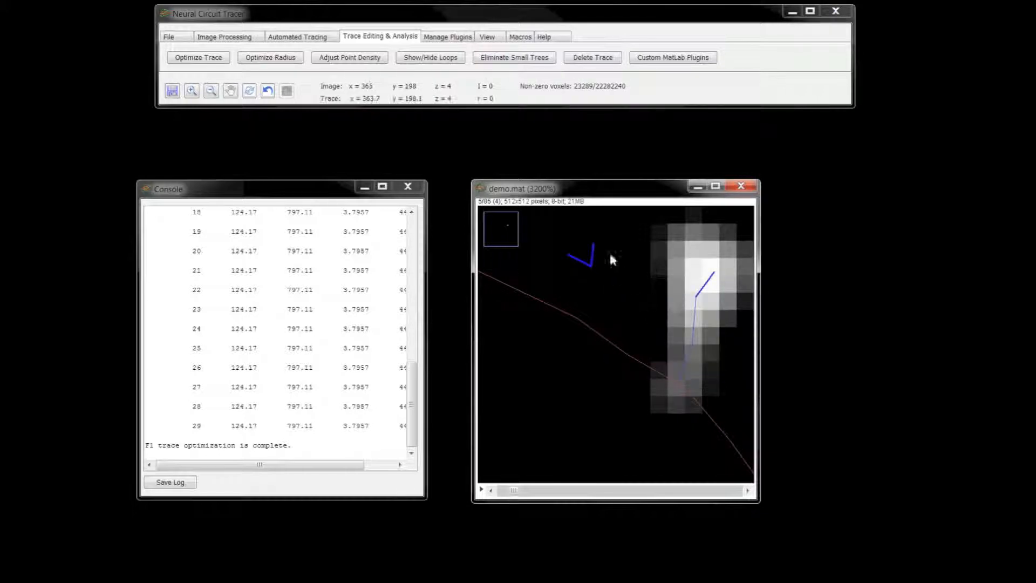
pyautogui.click(567, 252)
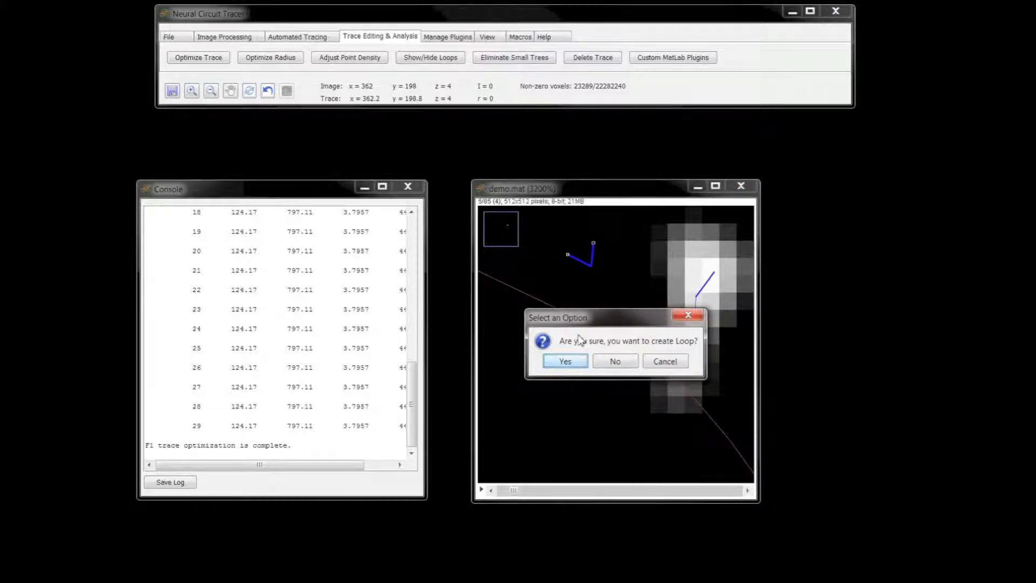
pyautogui.click(566, 363)
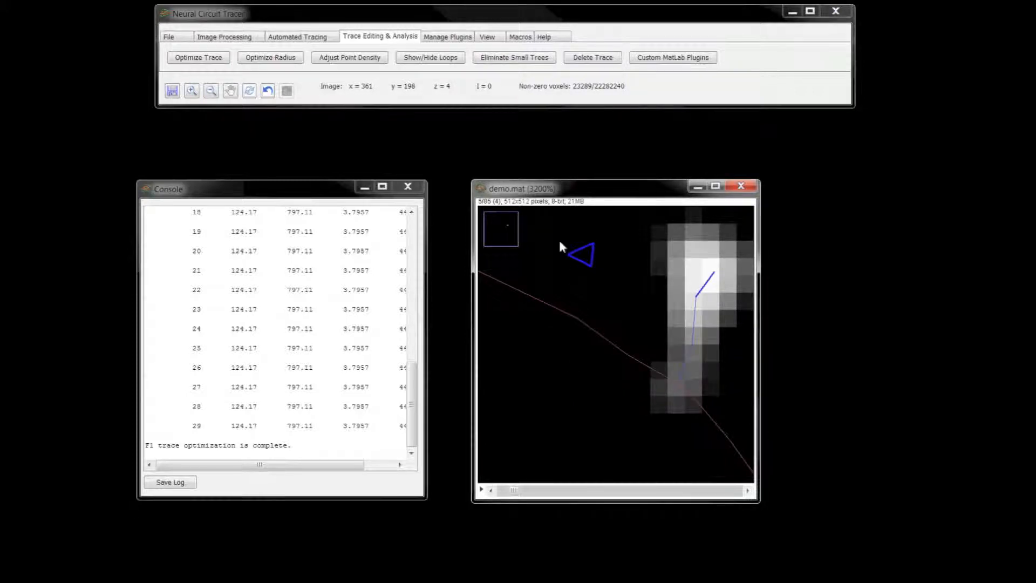
pyautogui.click(432, 59)
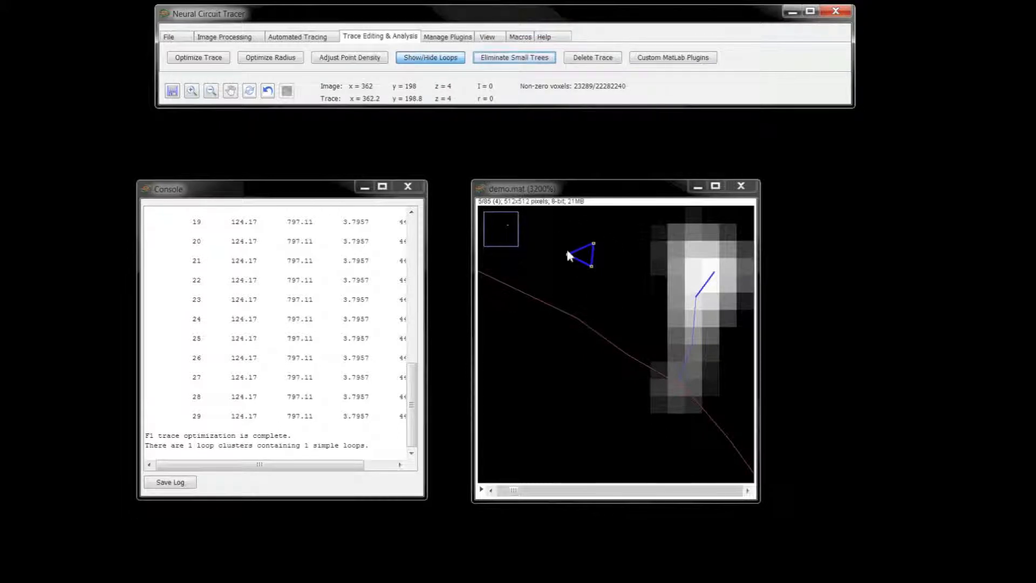
# - Eliminate small trees using a minimum tree length of 200
pyautogui.click(512, 63)
pyautogui.doubleClick(526, 55)
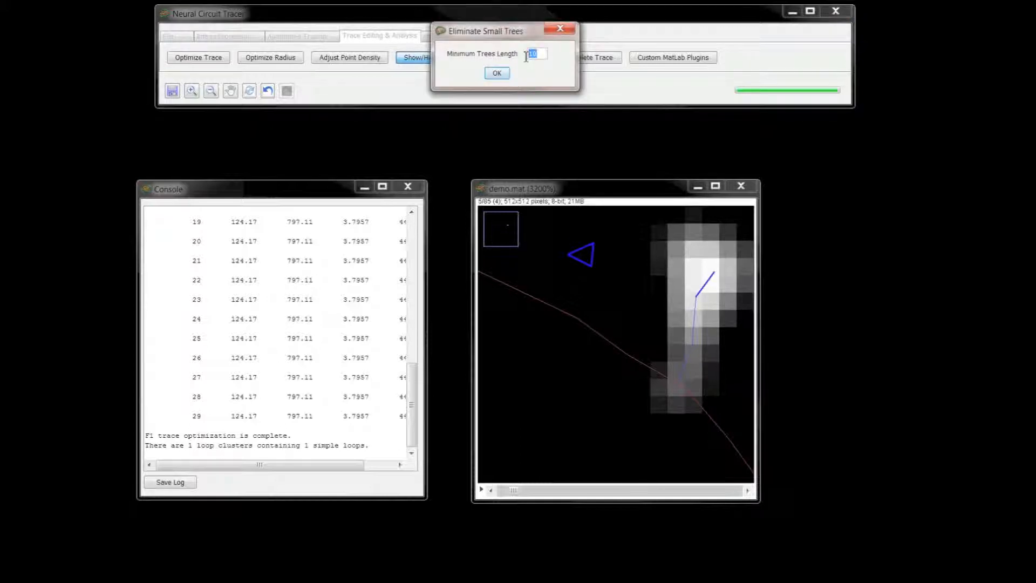
pyautogui.write('200')
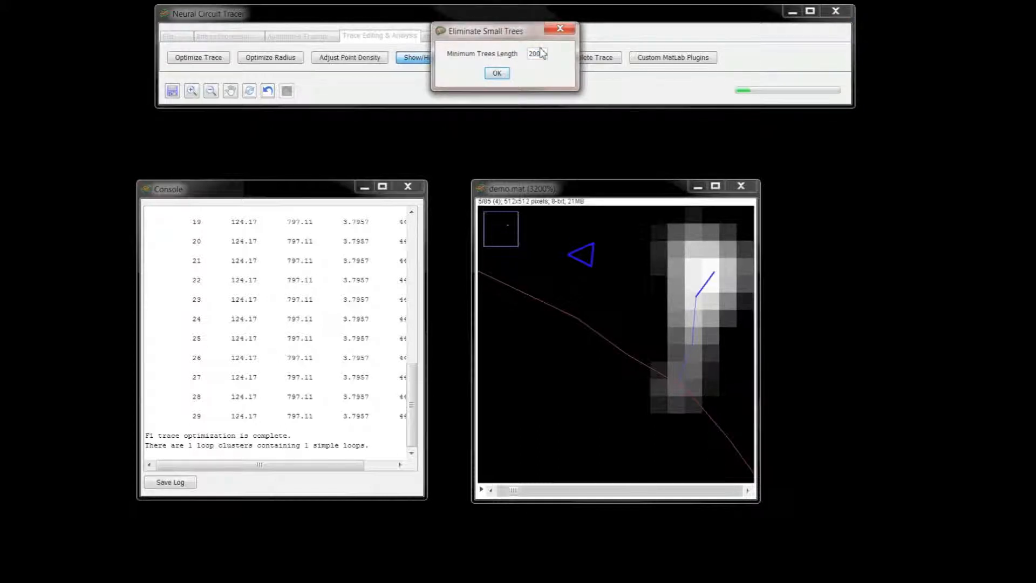
pyautogui.click(497, 75)
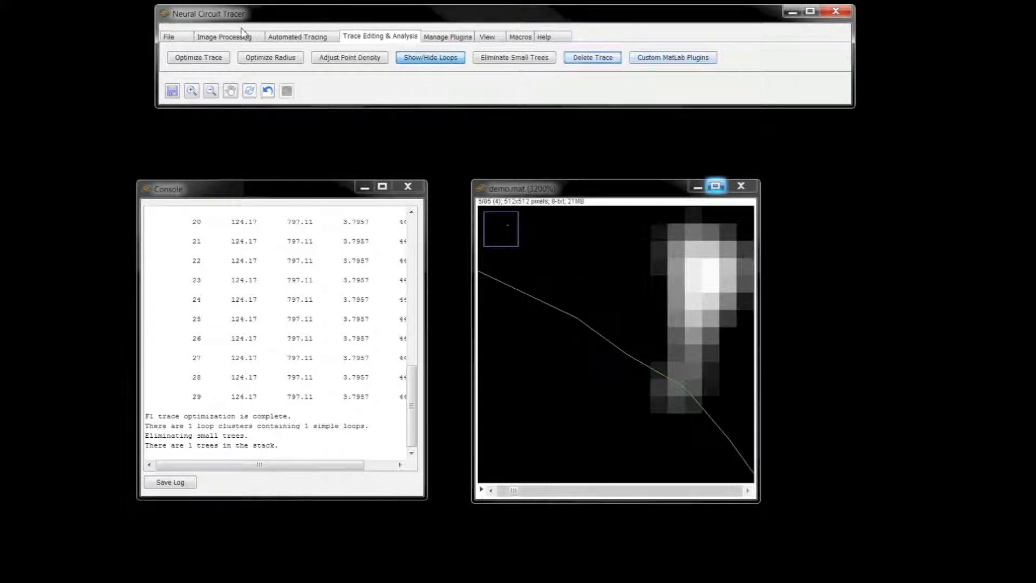
# - Save the library to the Desktop as demo1.mat, overwriting the existing file
pyautogui.click(170, 36)
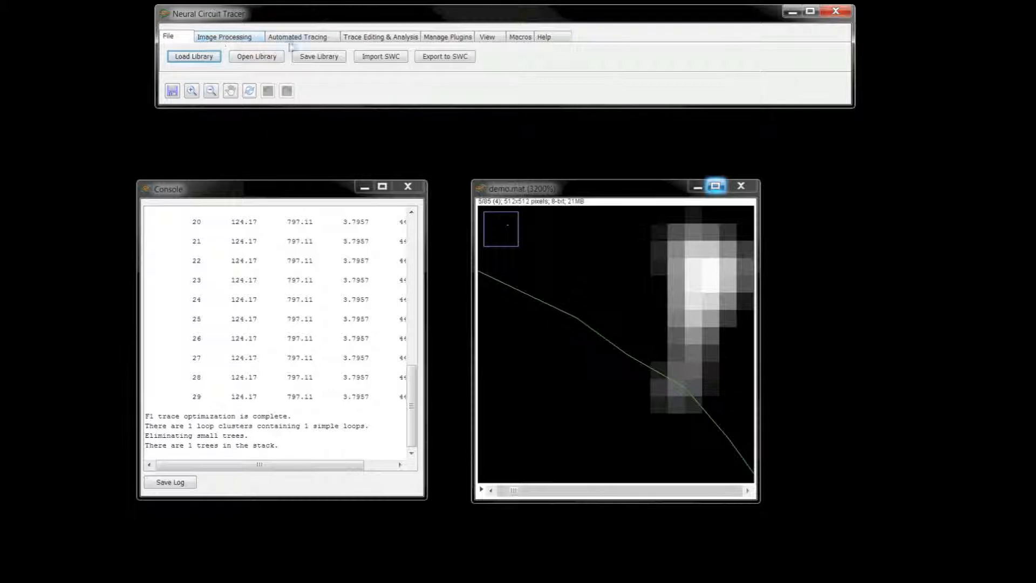
pyautogui.click(319, 57)
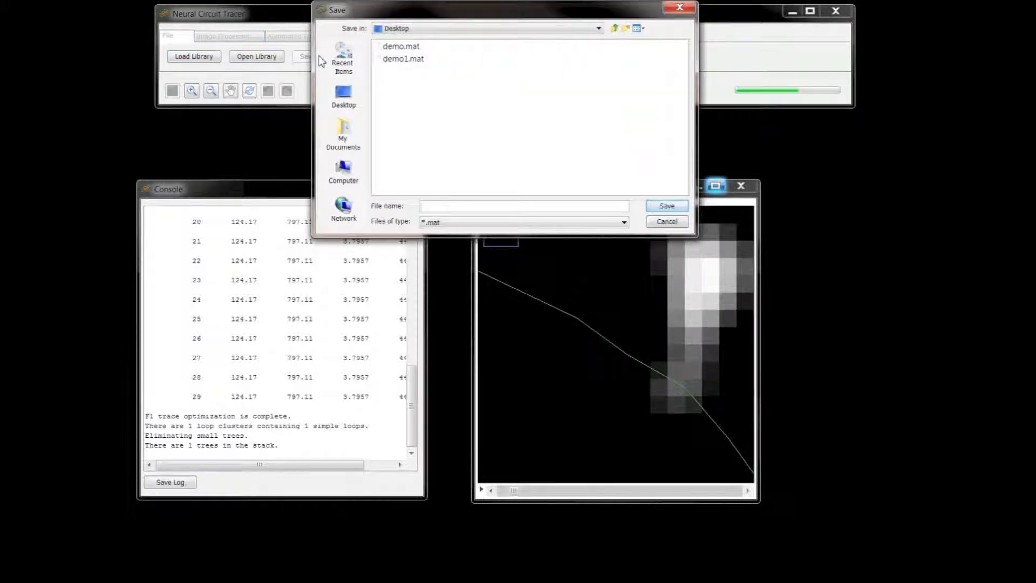
pyautogui.click(392, 59)
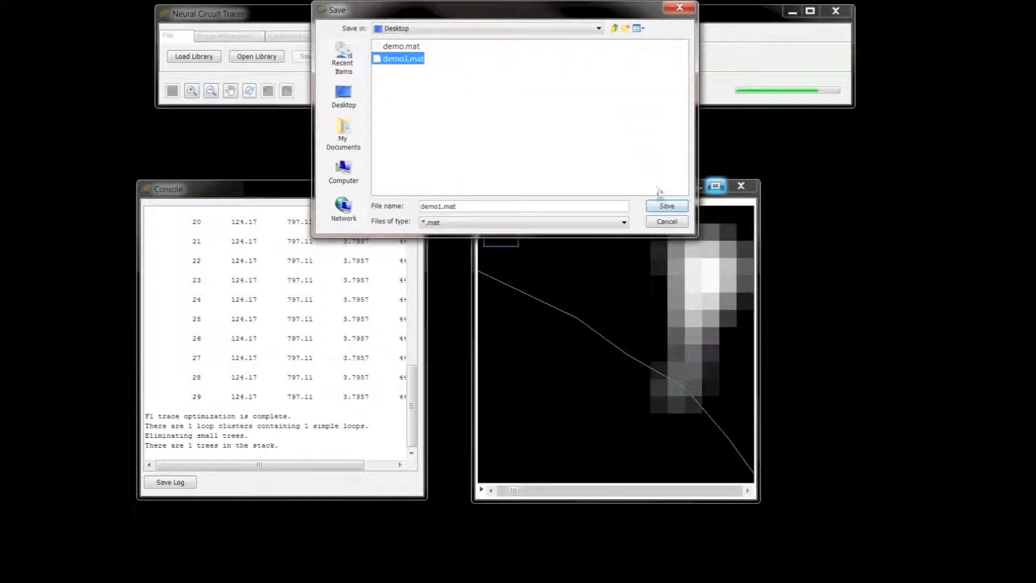
pyautogui.click(667, 207)
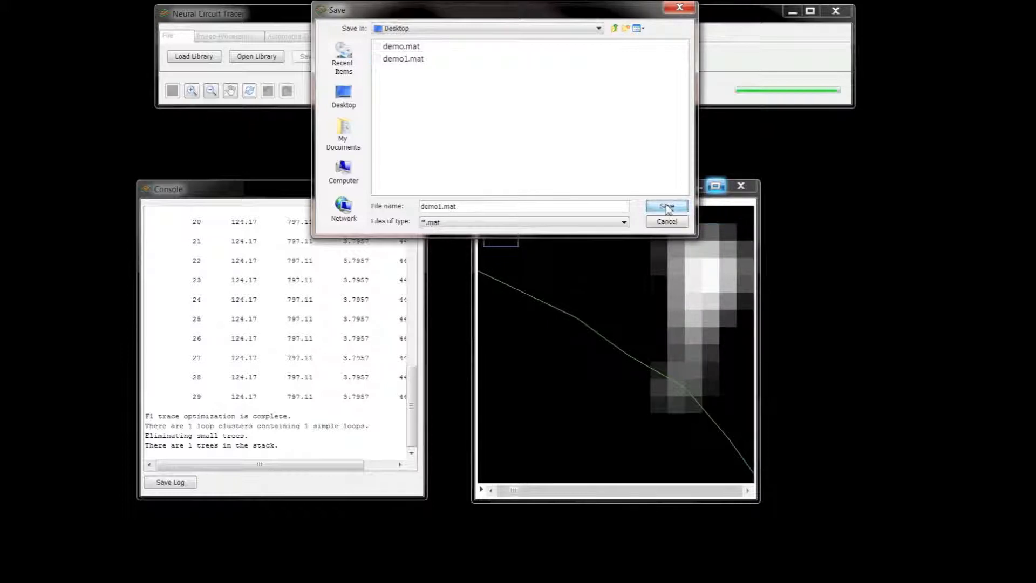
pyautogui.click(454, 81)
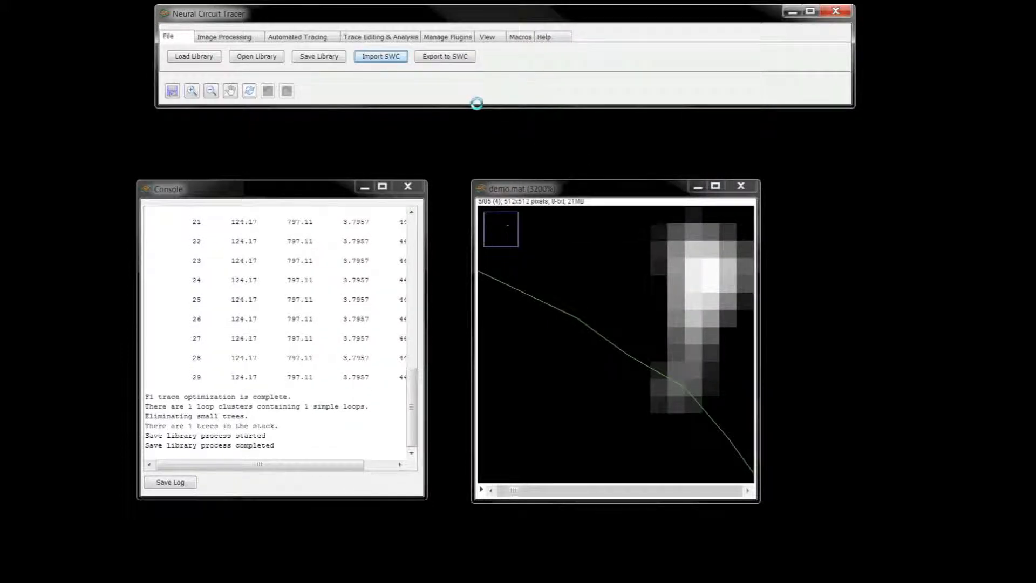
# - Delete the entire trace from the demo.mat image stack
pyautogui.click(378, 37)
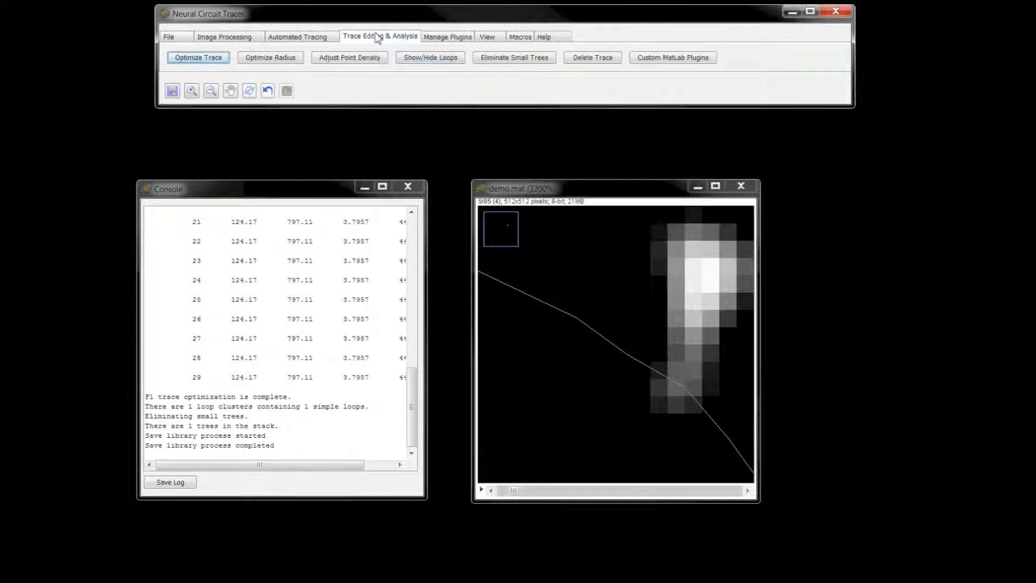
pyautogui.click(585, 60)
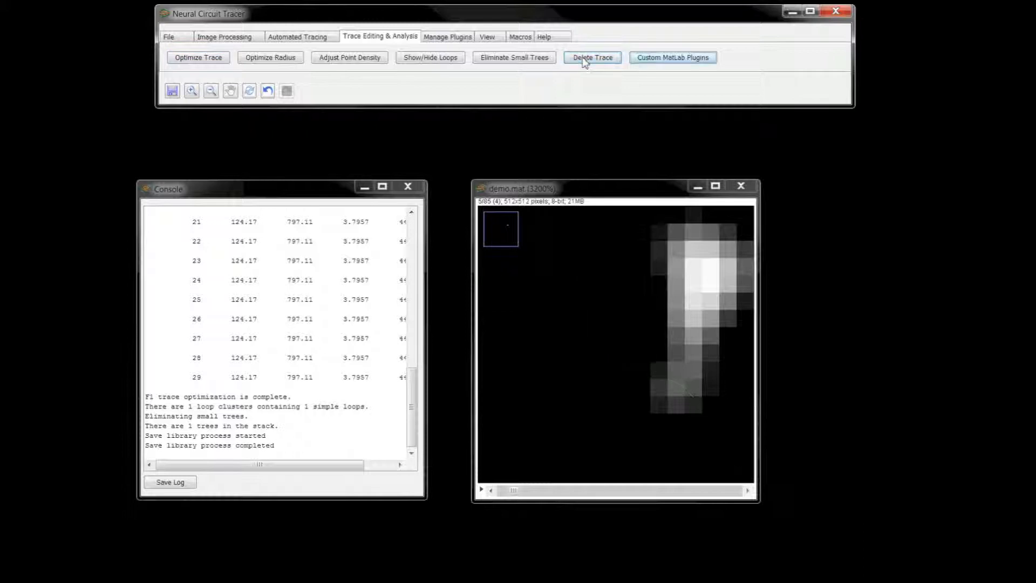
pyautogui.click(211, 91)
pyautogui.click(613, 312)
pyautogui.click(613, 313)
pyautogui.click(613, 313)
pyautogui.click(613, 313)
pyautogui.click(615, 317)
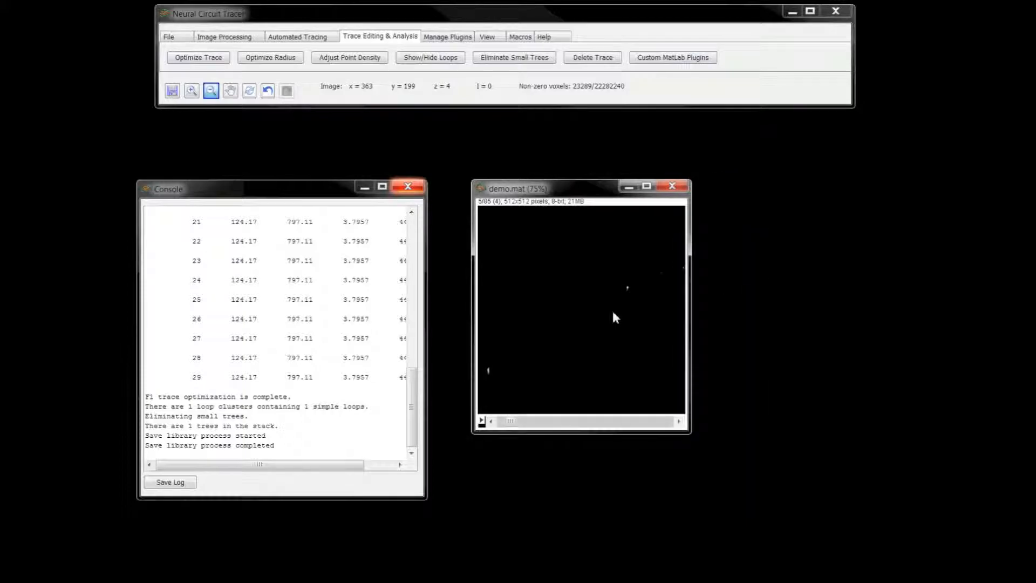